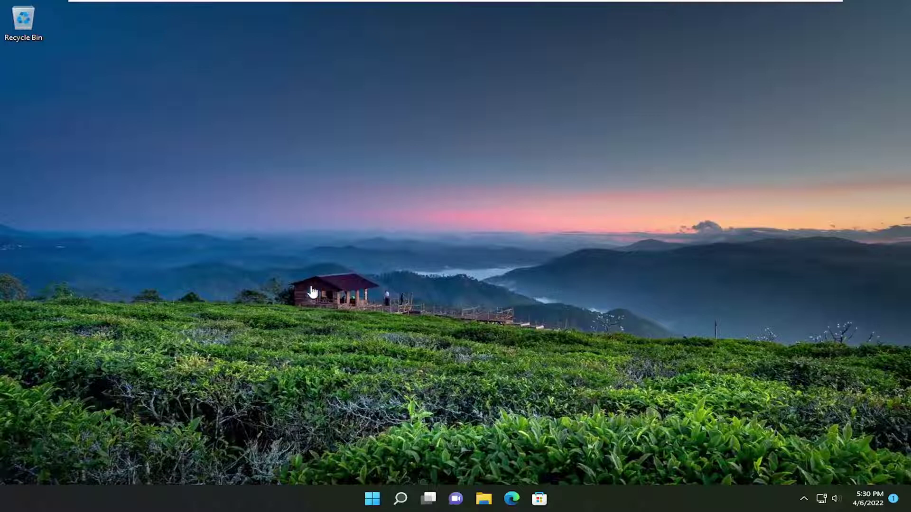
- Search for regedit and run Registry Editor as administrator, approving the UAC prompt
left_click(400, 499)
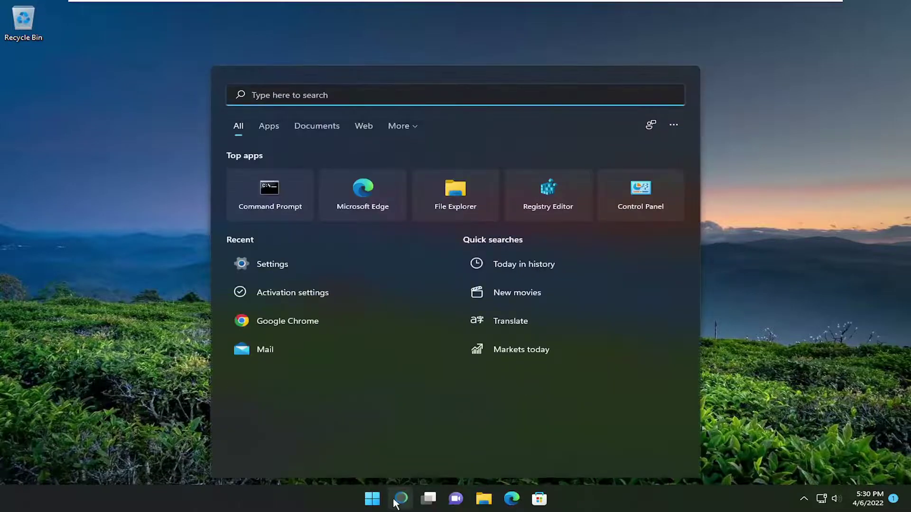
type("regedit")
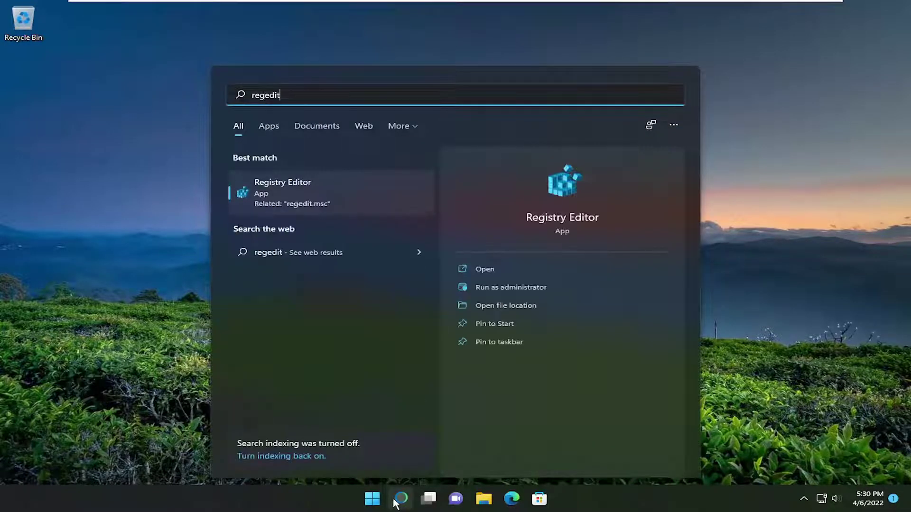
right_click(274, 194)
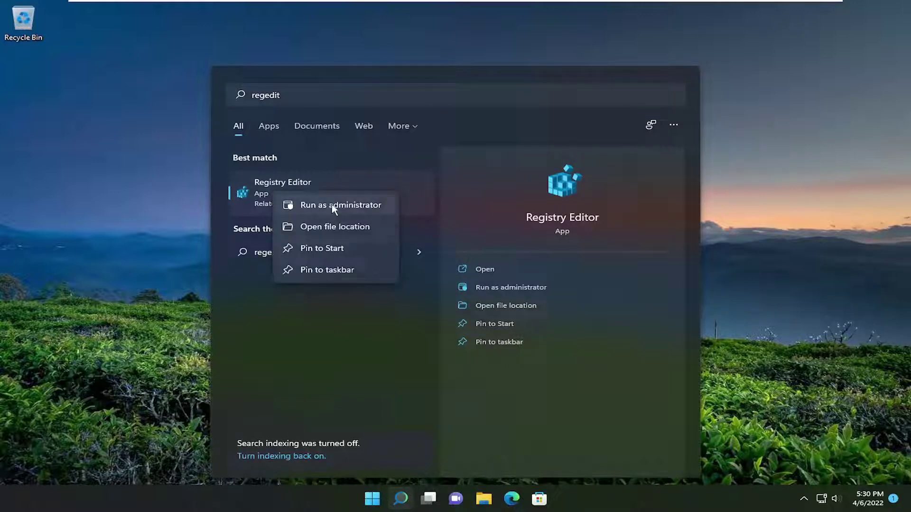
left_click(340, 205)
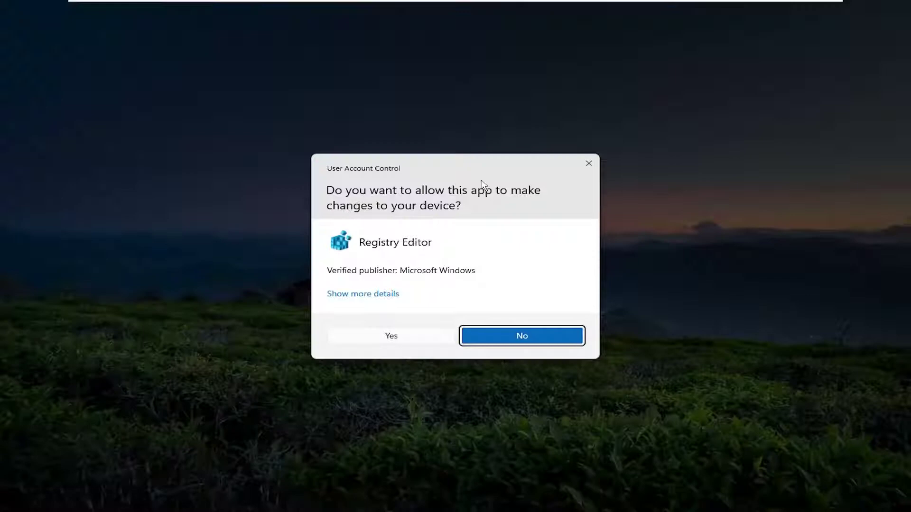
left_click(394, 340)
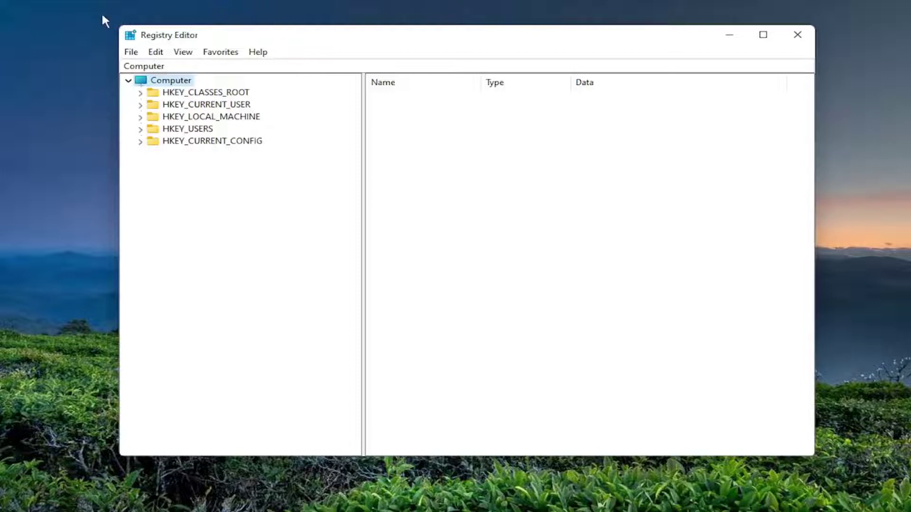
left_click(130, 51)
left_click(152, 82)
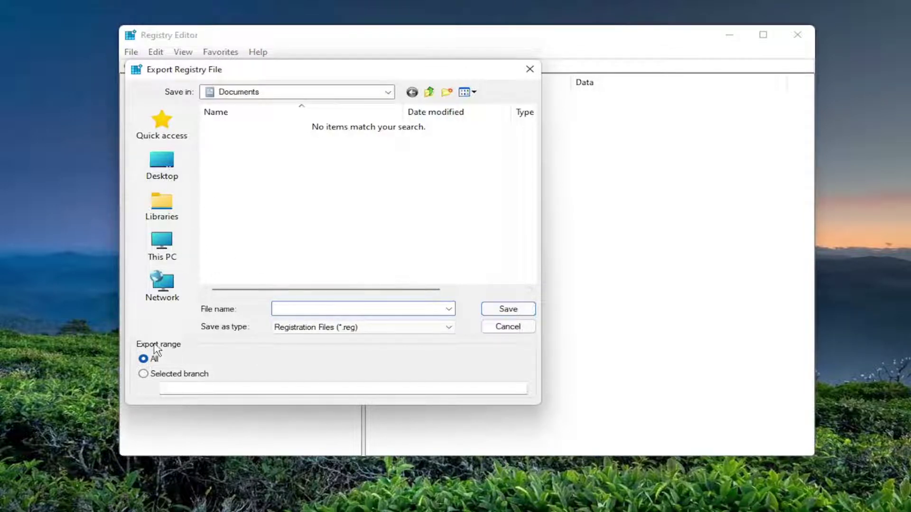
left_click(163, 166)
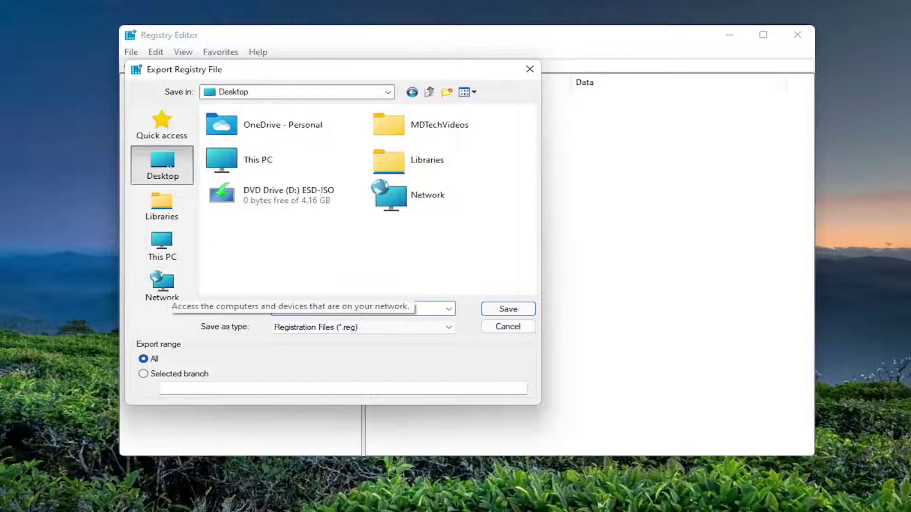
left_click(498, 327)
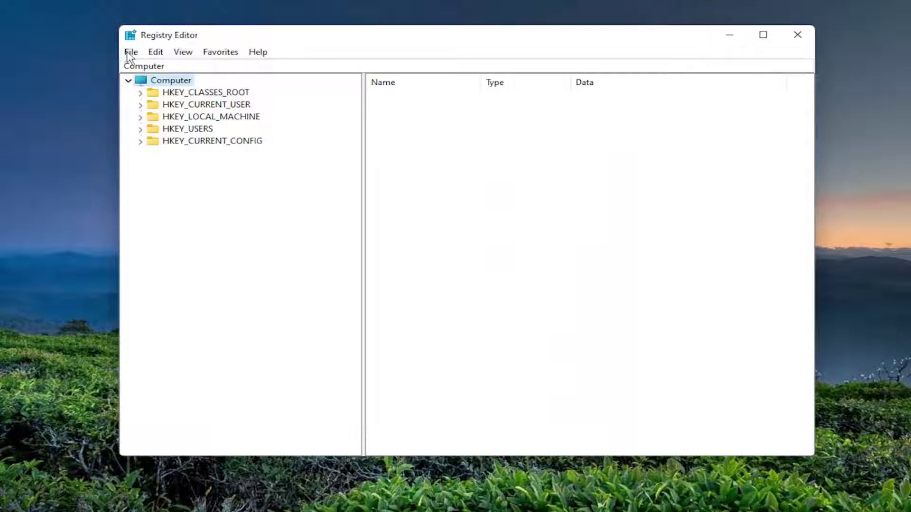
left_click(129, 53)
left_click(162, 67)
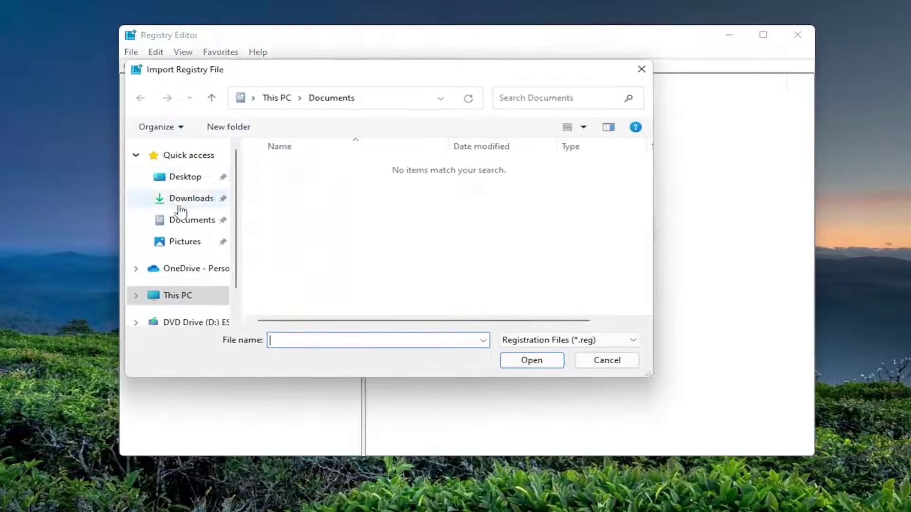
left_click(614, 361)
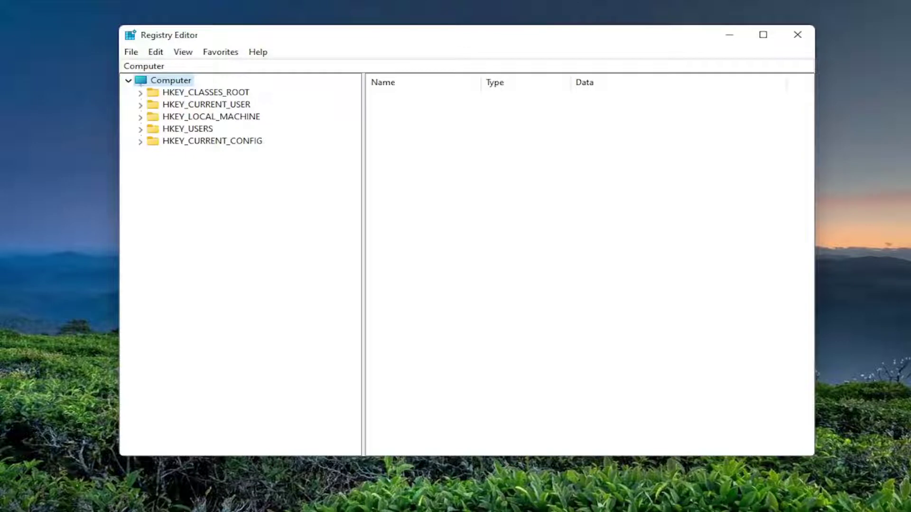
- Expand HKEY_CLASSES_ROOT and jump to the lnkfile key by typing lnk
left_click(212, 92)
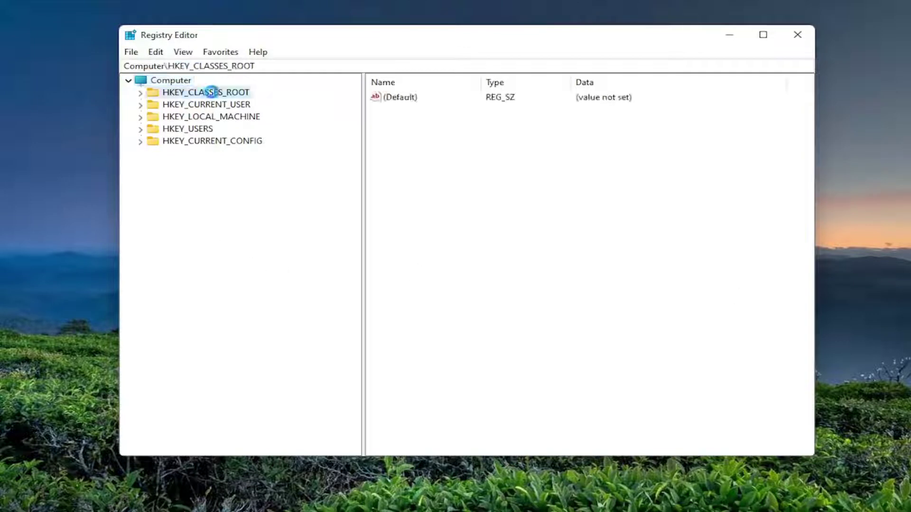
double_click(212, 92)
scroll(183, 176, "up", 1)
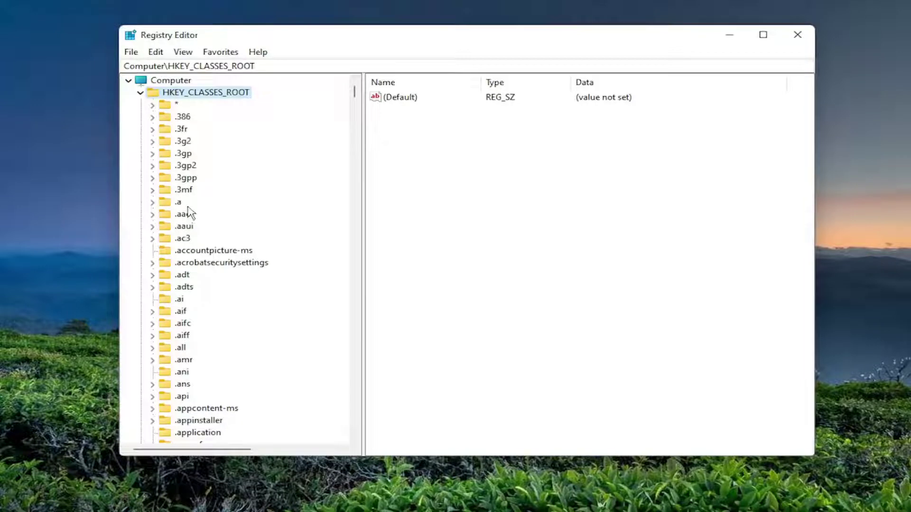
left_click(184, 166)
type("lnk")
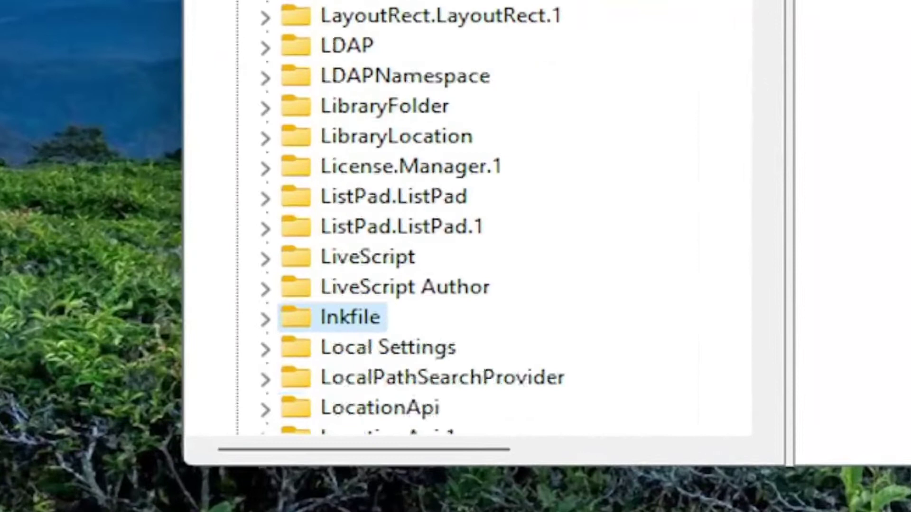
scroll(368, 152, "down", 2)
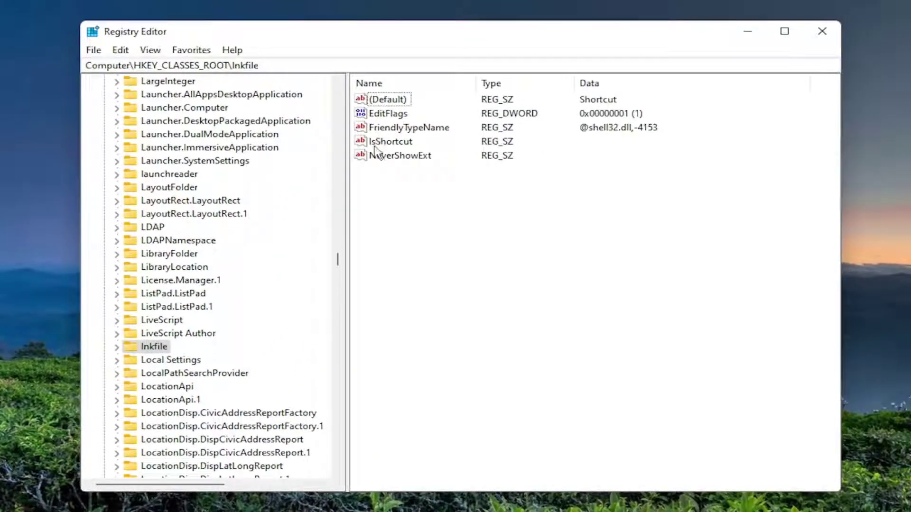
- Bring up lnkfile's New value menu and dismiss it without adding anything
left_click(403, 142)
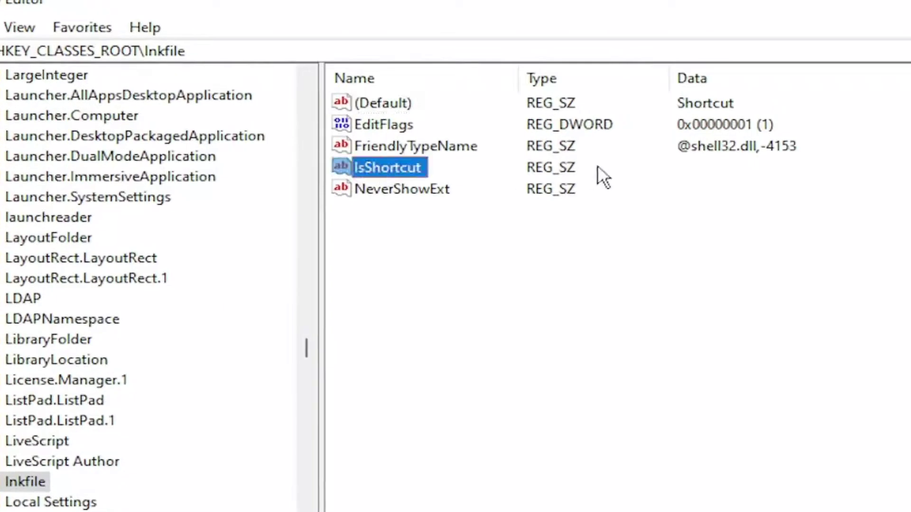
left_click(437, 341)
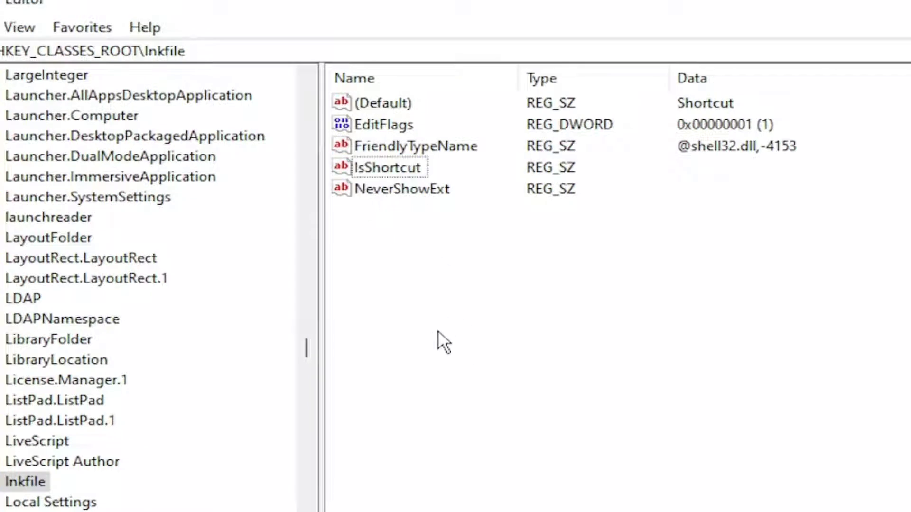
right_click(437, 331)
mouse_move(523, 349)
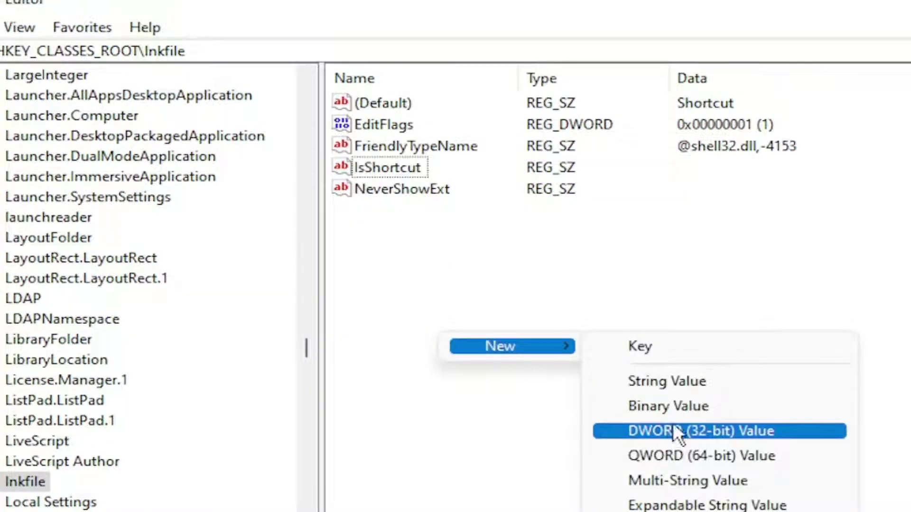
left_click(386, 168)
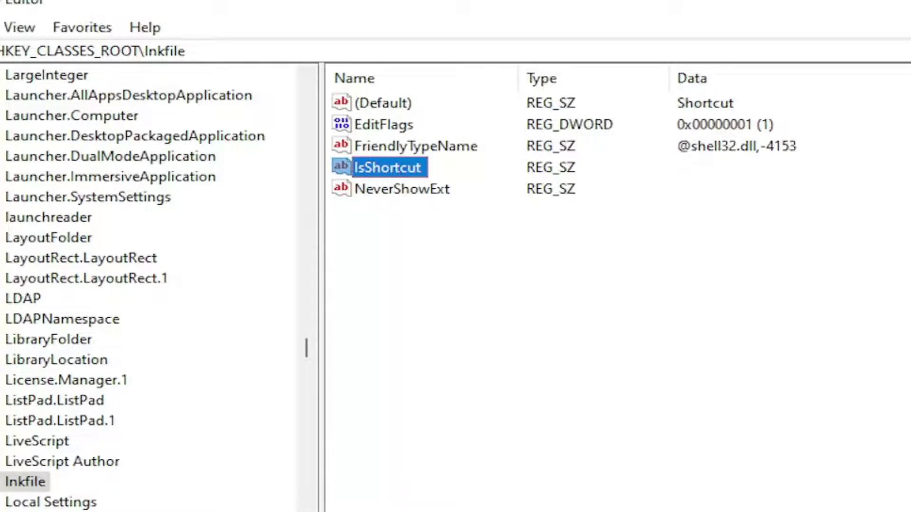
left_click(401, 246)
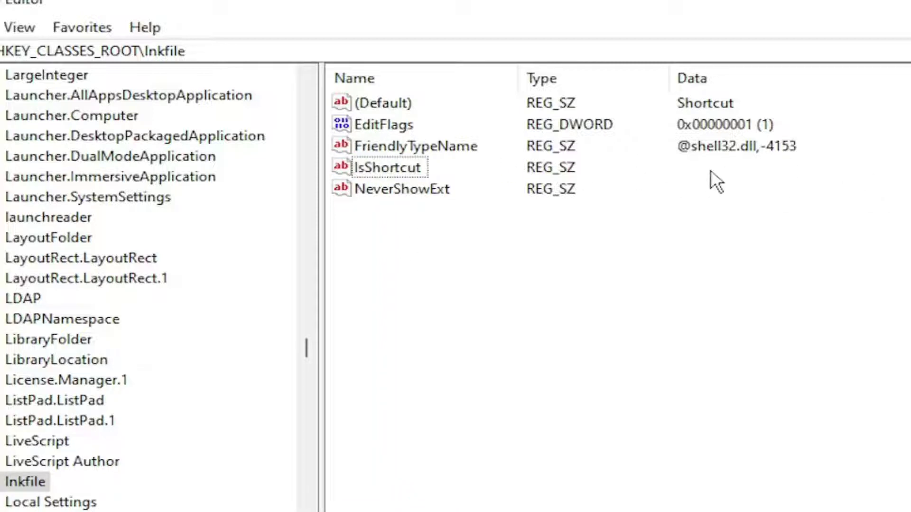
- Confirm IsShortcut has empty value data, cancel, and collapse HKEY_CLASSES_ROOT
double_click(398, 167)
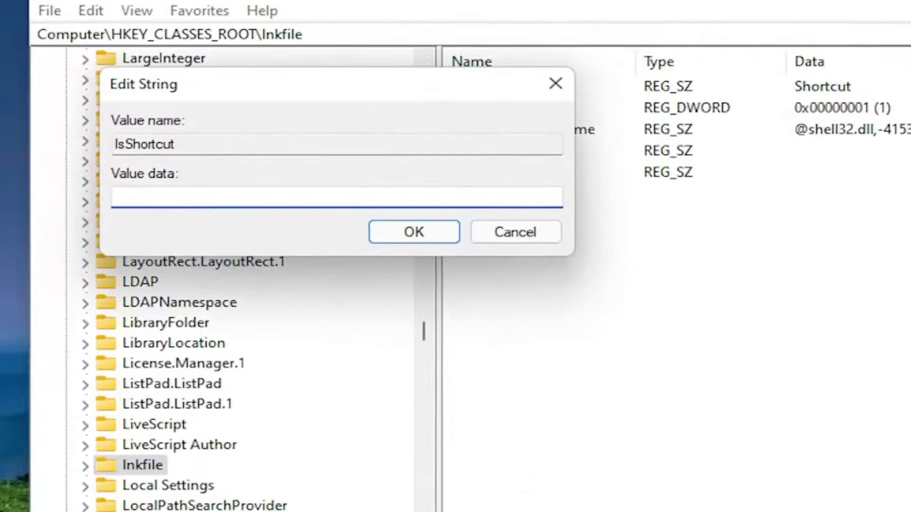
left_click(532, 232)
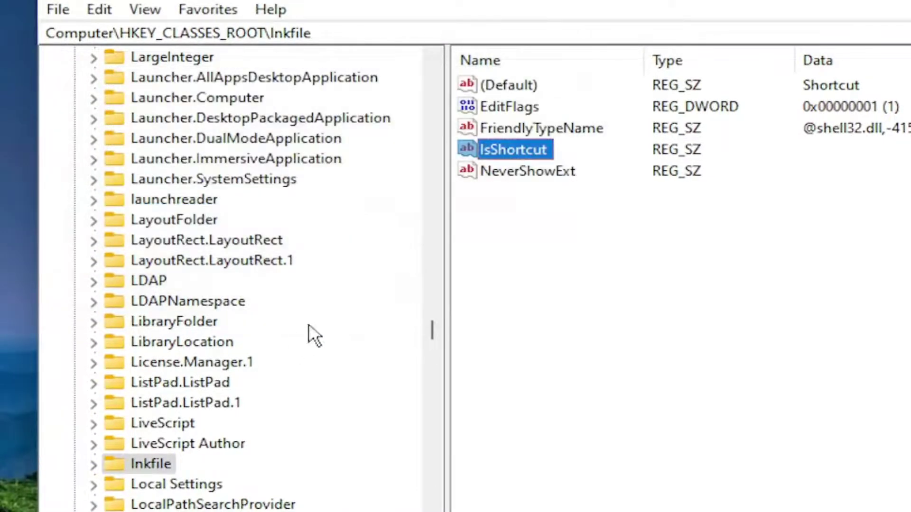
scroll(437, 291, "up", 7)
left_click_drag(432, 335, 428, 79)
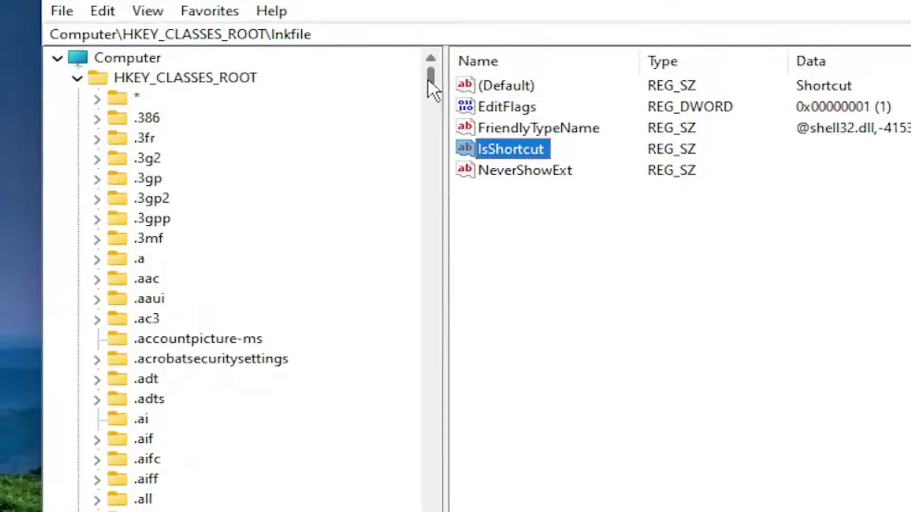
left_click(74, 79)
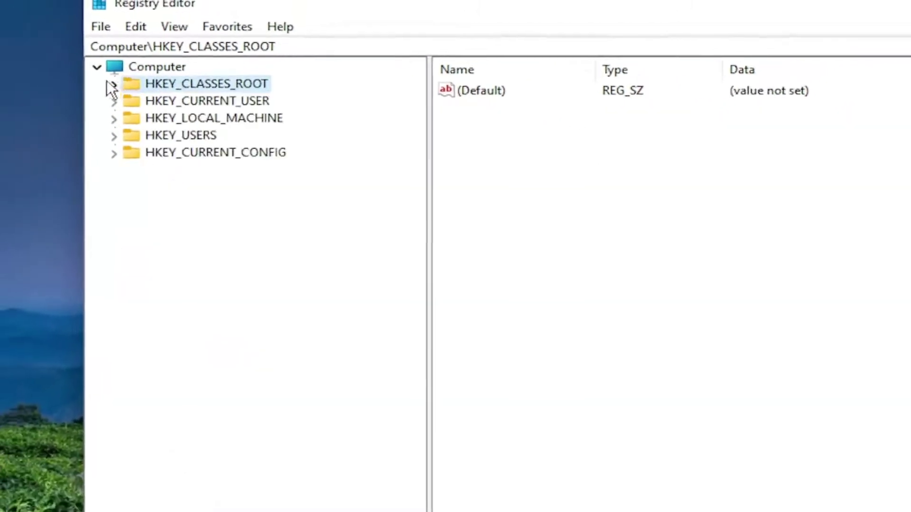
- Collapse the tree to Computer, close Registry Editor, and bring up Start's power options
left_click(97, 67)
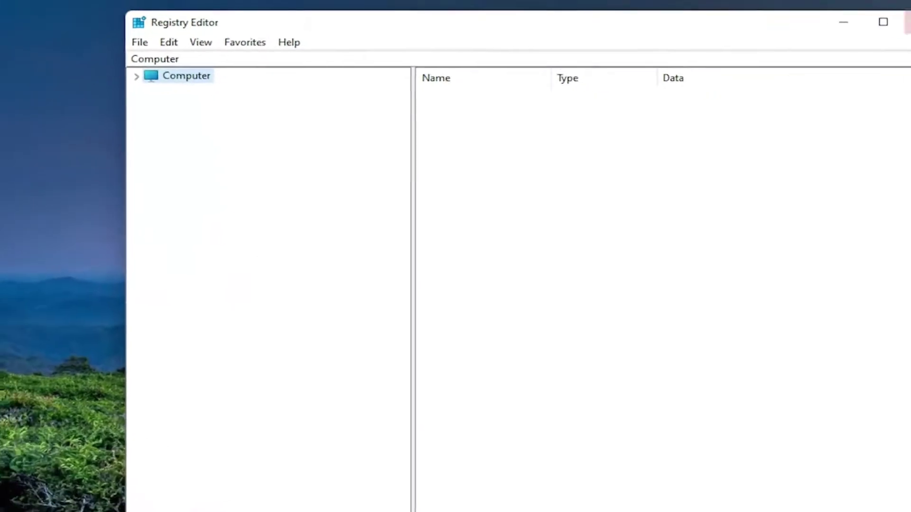
left_click(908, 4)
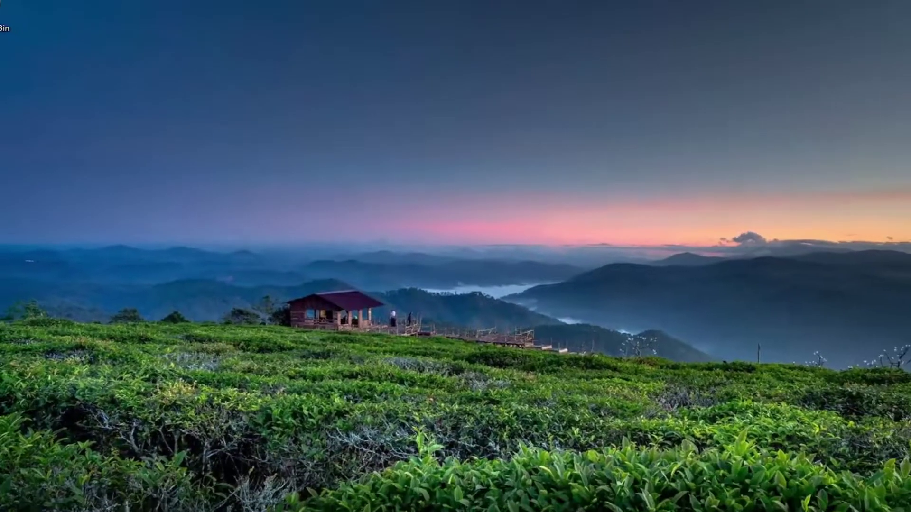
right_click(372, 498)
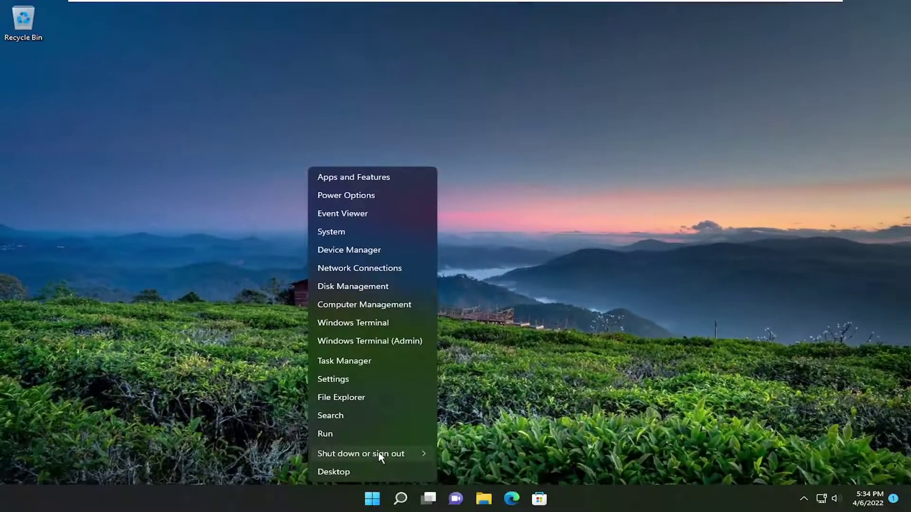